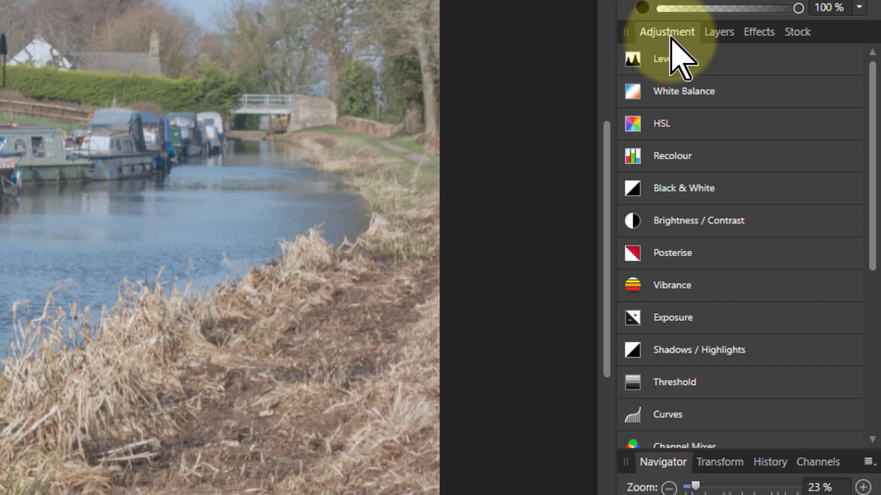
Step: Add a Vibrance adjustment to the canal photo, preview the Simplify and Complicate presets, then keep Default
left_click(671, 285)
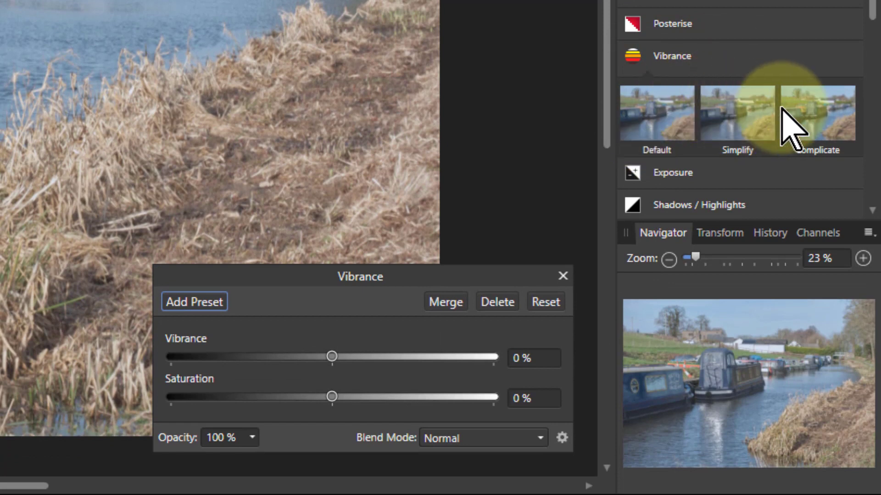
left_click(747, 120)
left_click(817, 120)
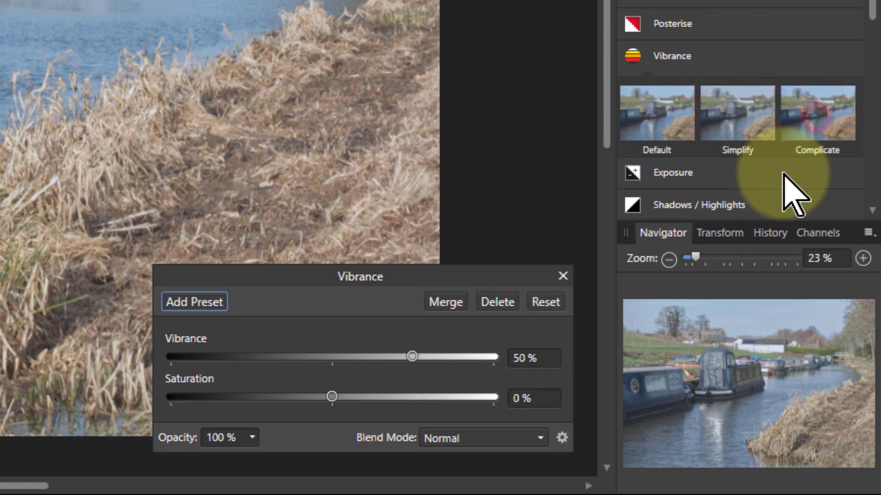
left_click(664, 124)
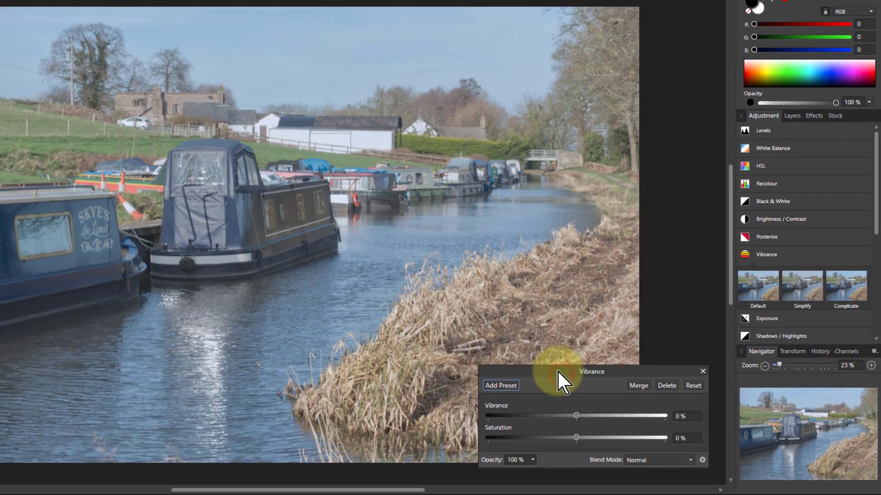
left_click_drag(558, 372, 557, 372)
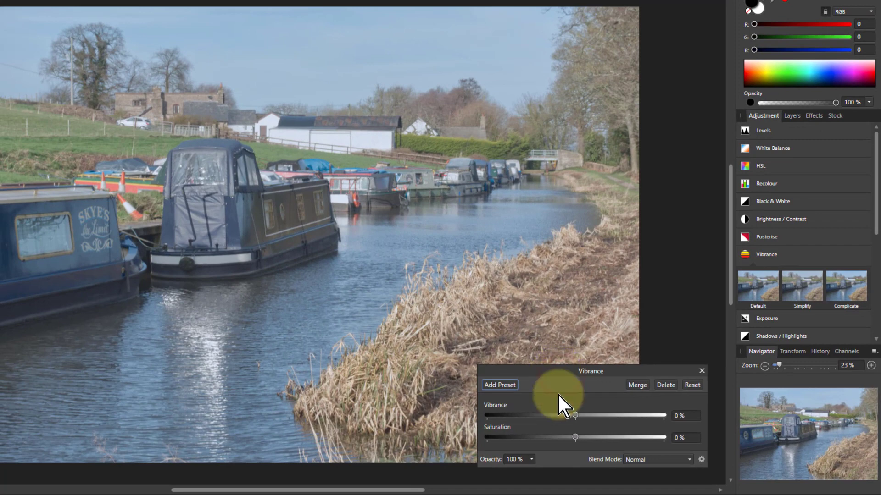
left_click(574, 437)
left_click_drag(575, 437, 616, 437)
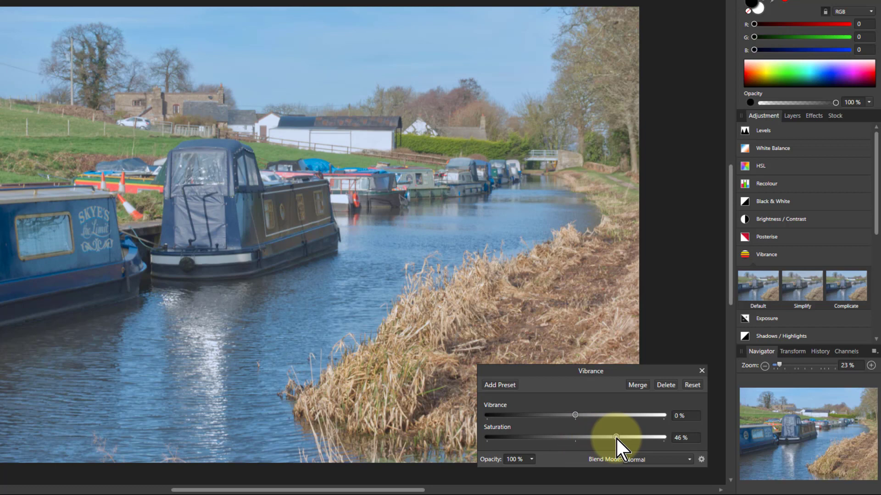
left_click_drag(618, 438, 638, 439)
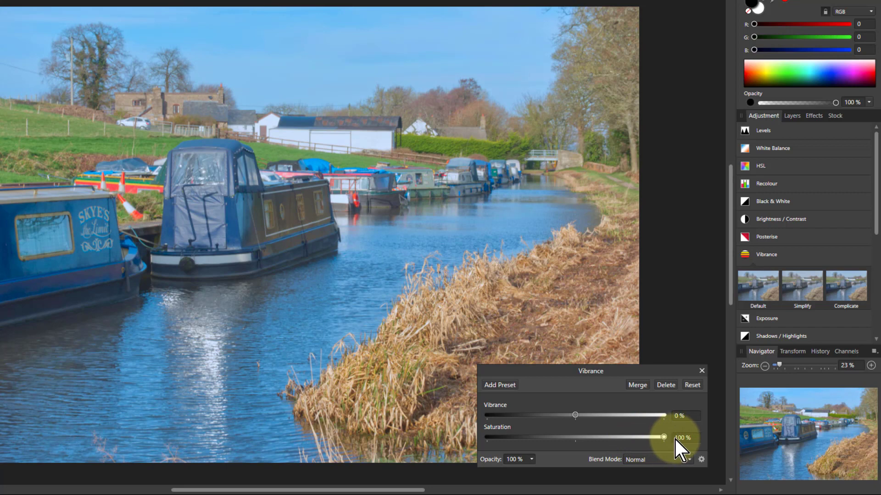
left_click_drag(591, 443, 576, 444)
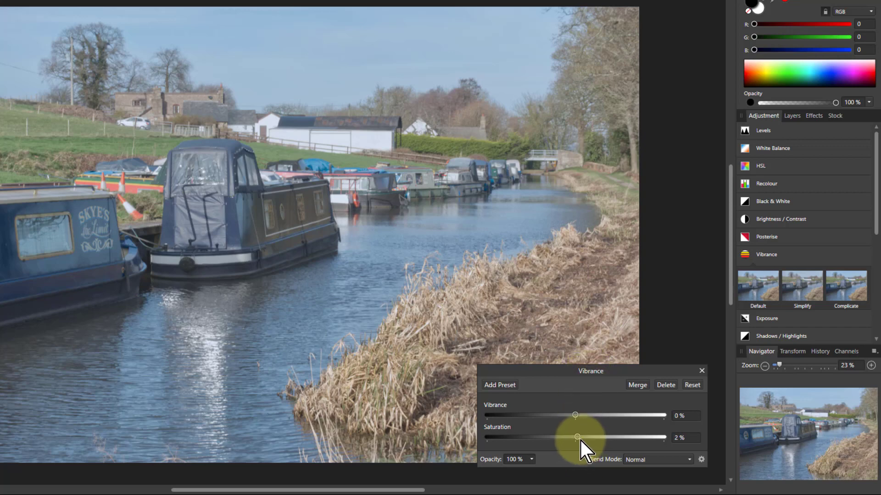
left_click_drag(577, 436, 608, 438)
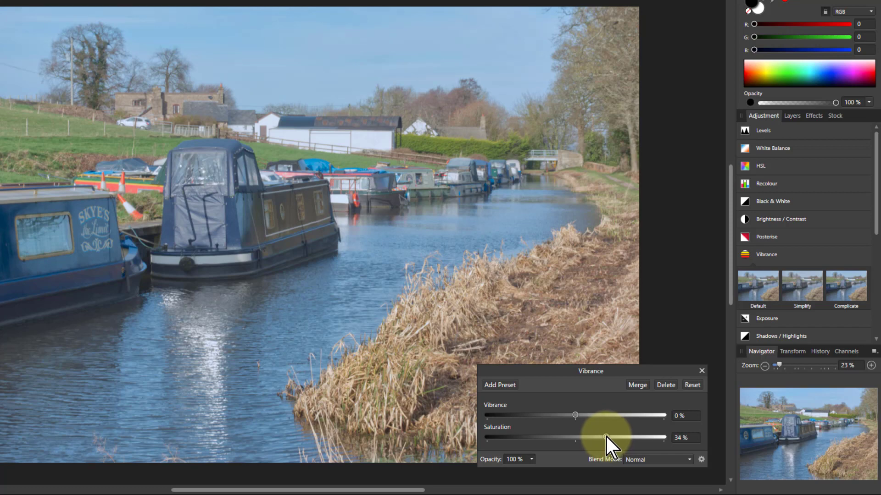
left_click_drag(606, 437, 577, 445)
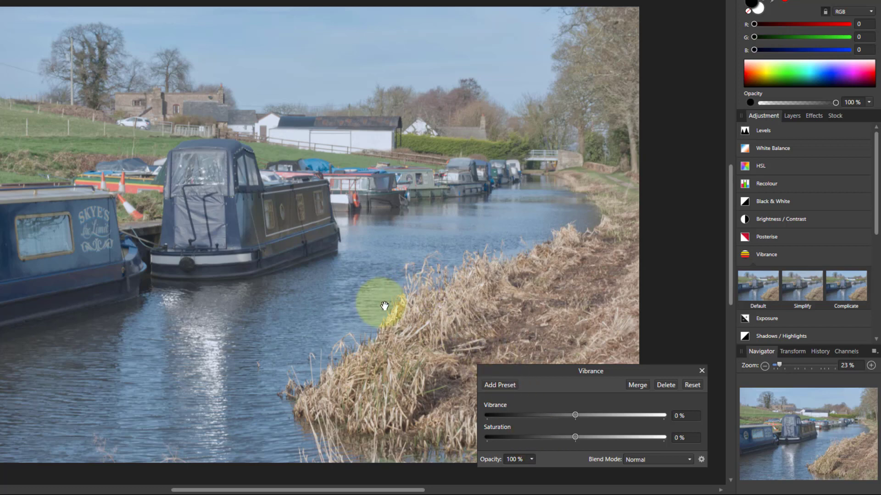
left_click(416, 351)
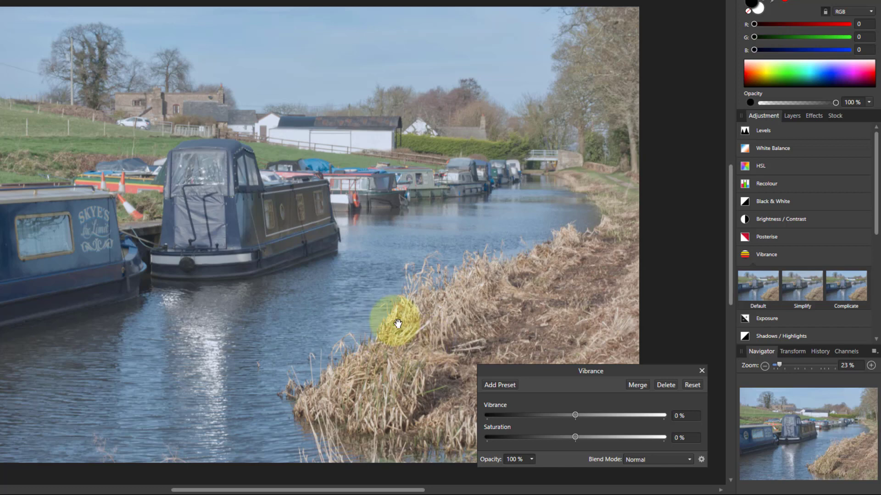
left_click_drag(574, 414, 640, 418)
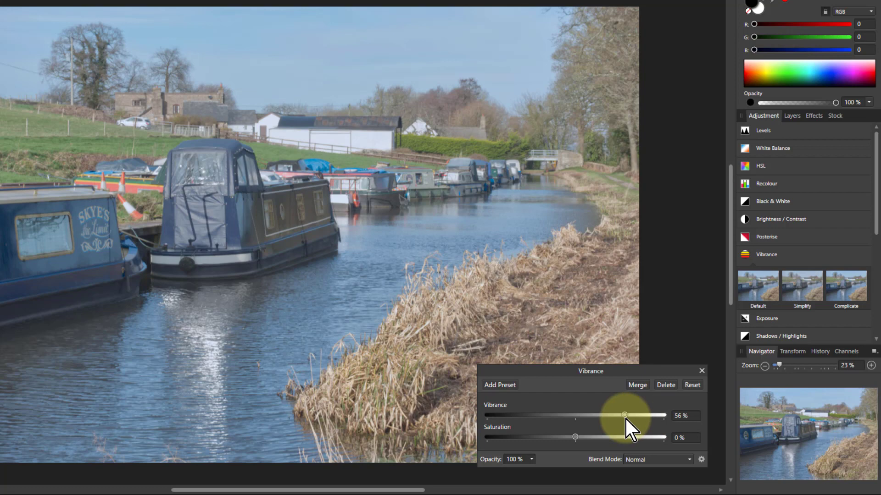
mouse_move(624, 418)
left_mouse_down()
mouse_move(577, 424)
mouse_move(636, 425)
left_mouse_up()
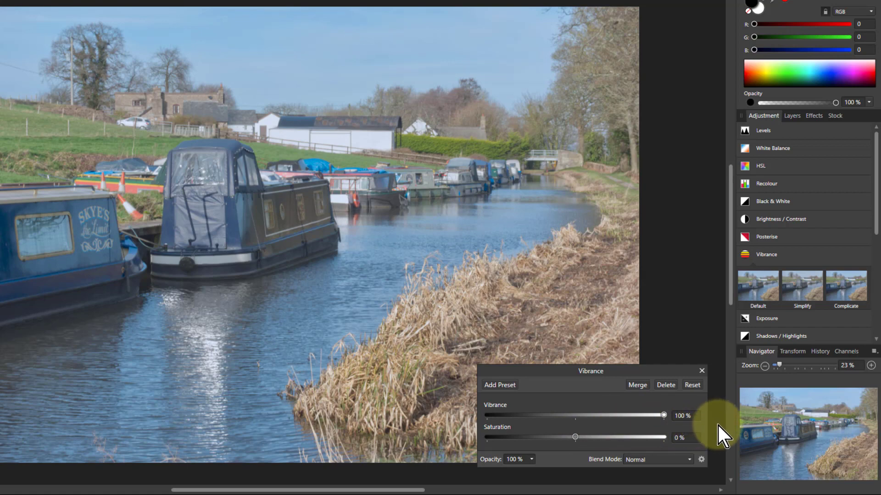
left_click_drag(717, 425, 576, 430)
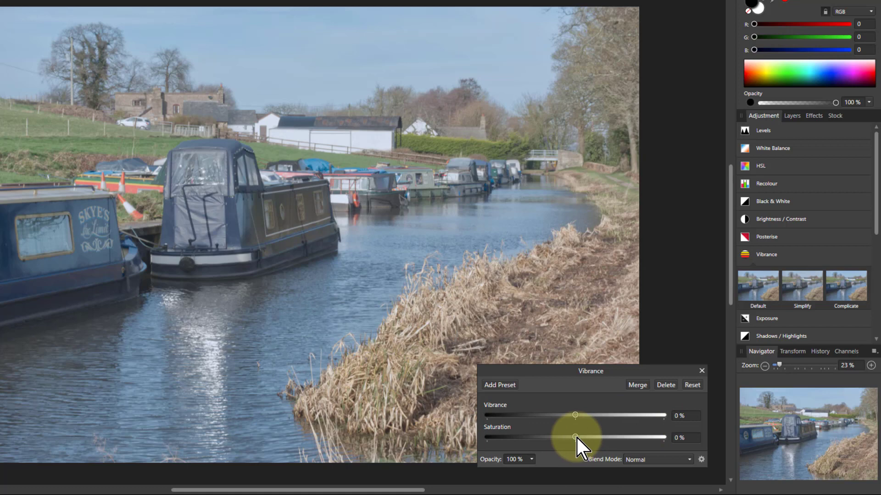
left_click_drag(574, 439, 467, 444)
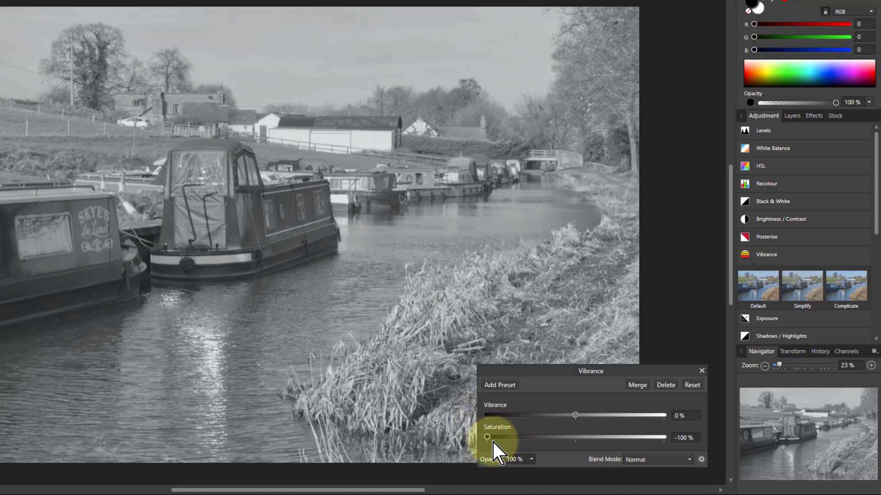
left_click_drag(486, 436, 486, 417)
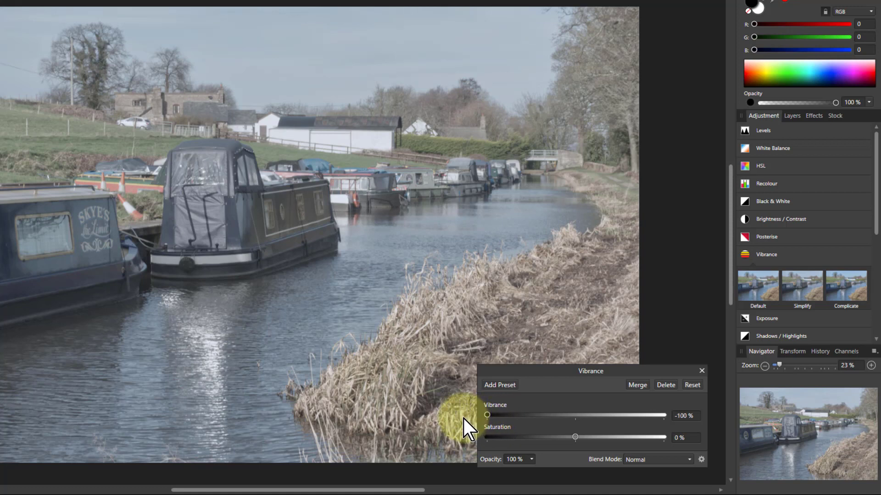
left_click_drag(487, 415, 576, 423)
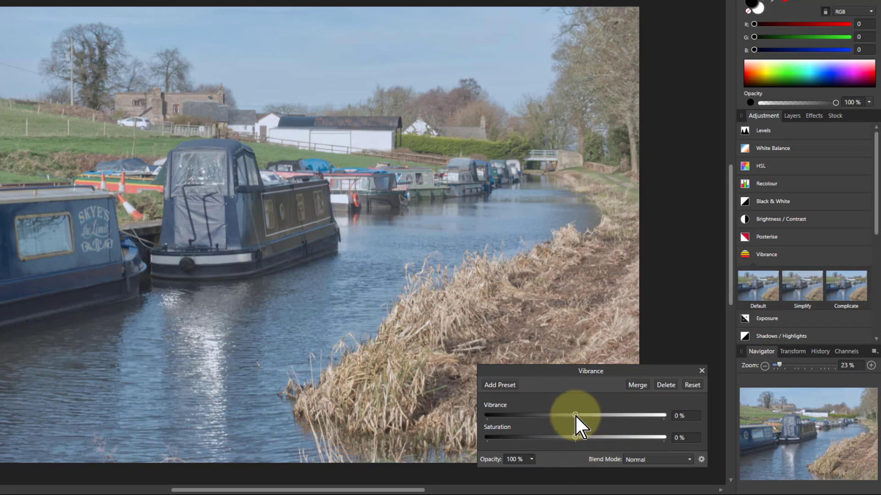
Step: Try different vibrance and saturation values, such as 53% vibrance and -23% saturation
left_click_drag(576, 415, 626, 415)
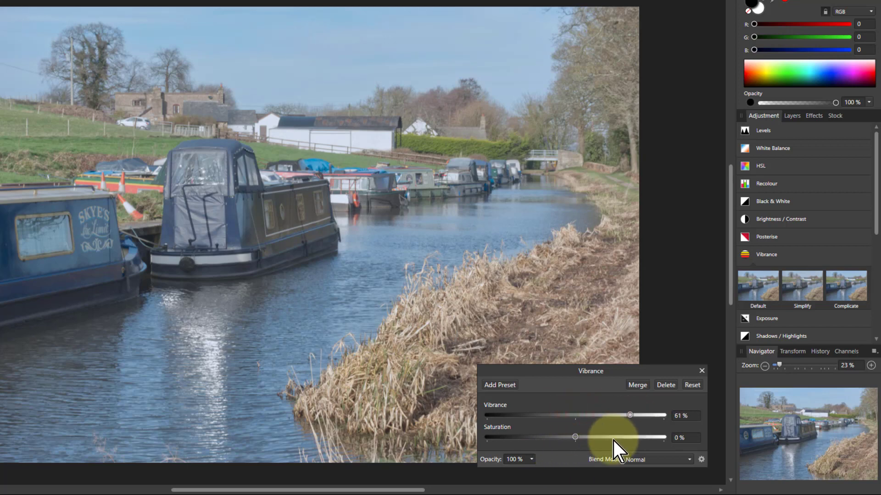
left_click_drag(577, 439, 559, 438)
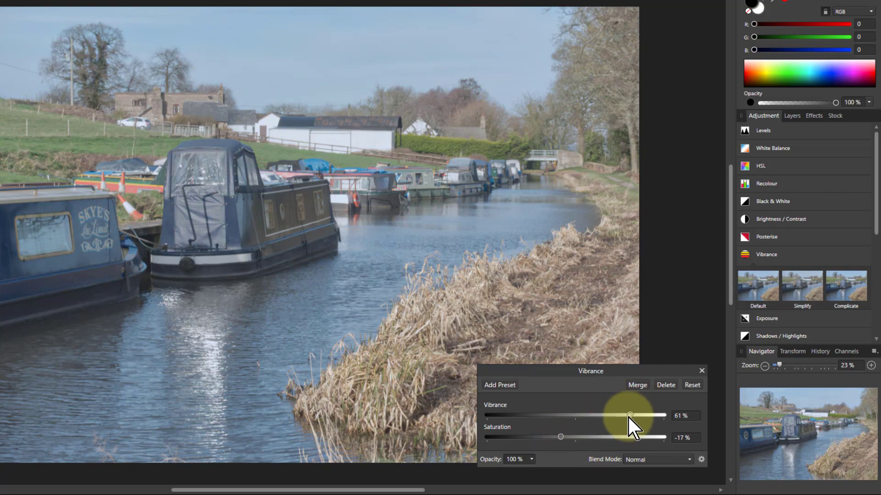
left_click_drag(662, 417, 643, 416)
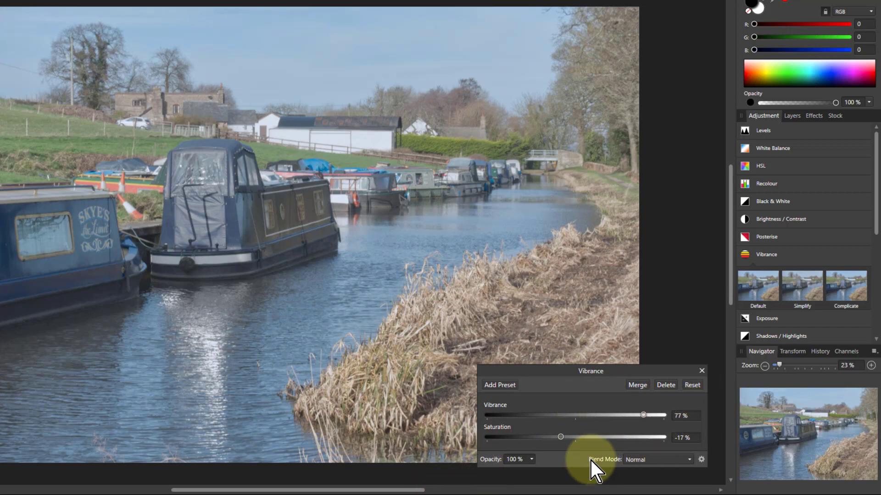
left_click_drag(561, 438, 575, 437)
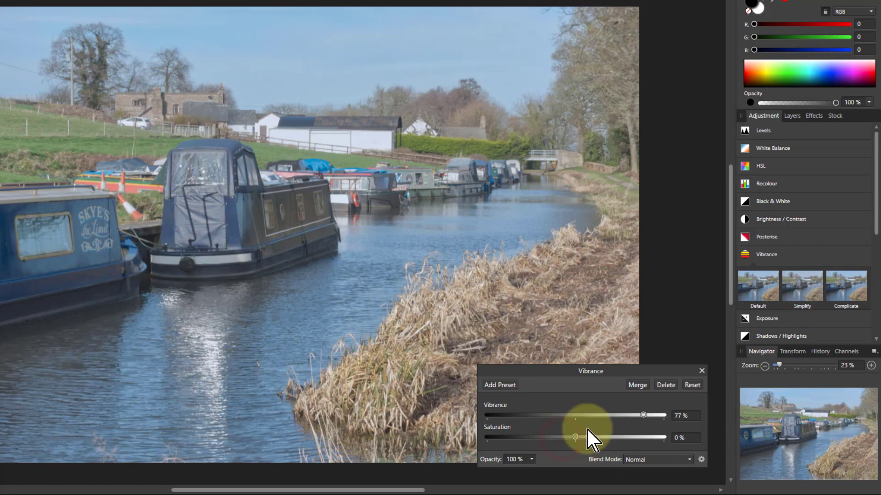
left_click_drag(645, 417, 628, 415)
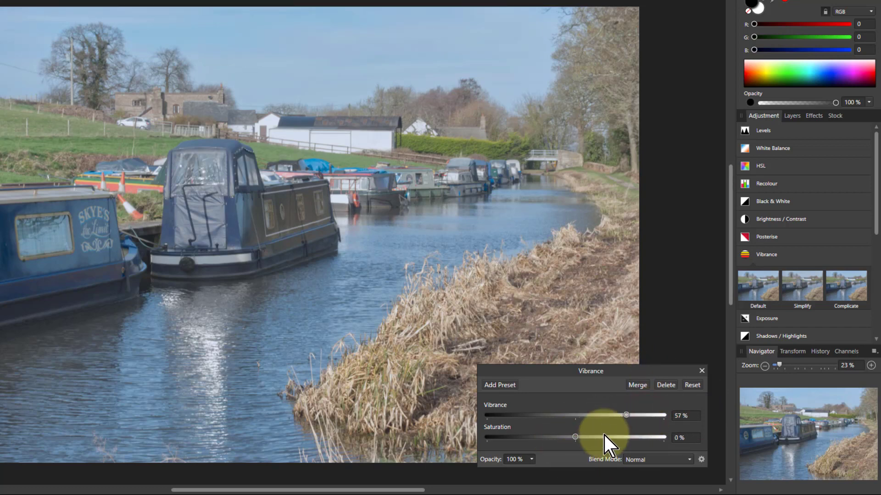
Step: Reset vibrance, then settle on about -37% vibrance and 50% saturation
left_click(693, 386)
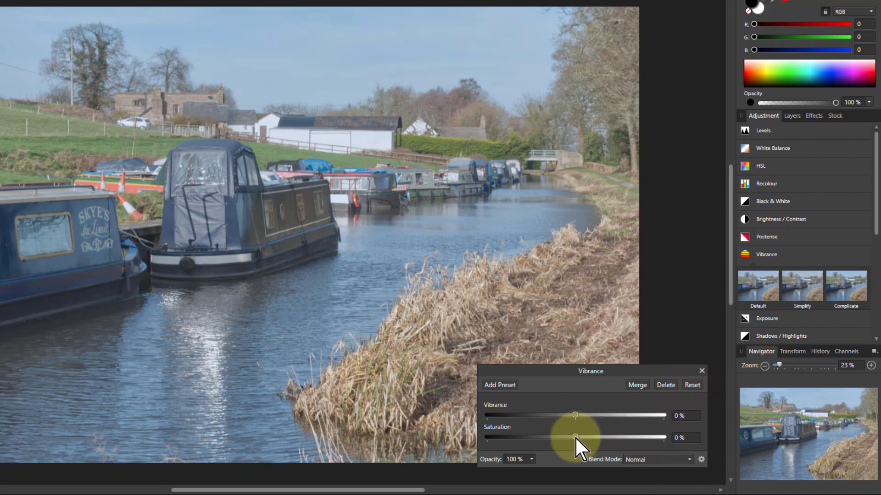
left_click_drag(576, 440, 539, 423)
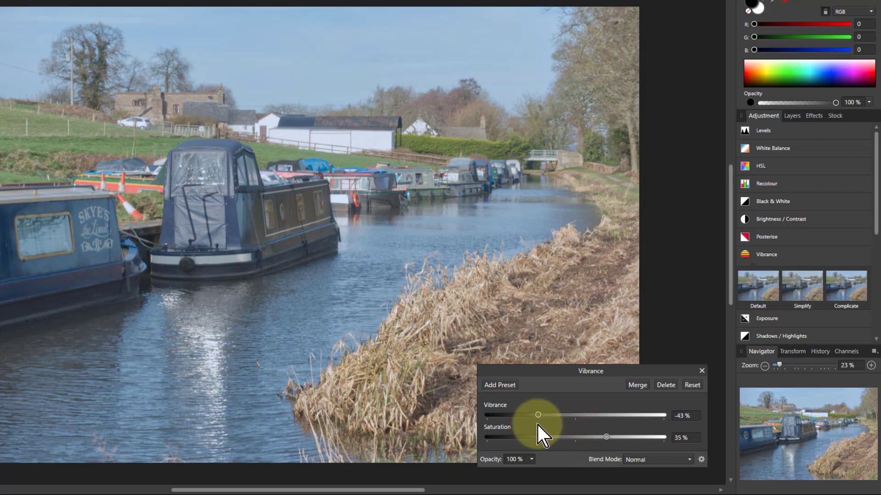
left_click_drag(538, 427, 542, 428)
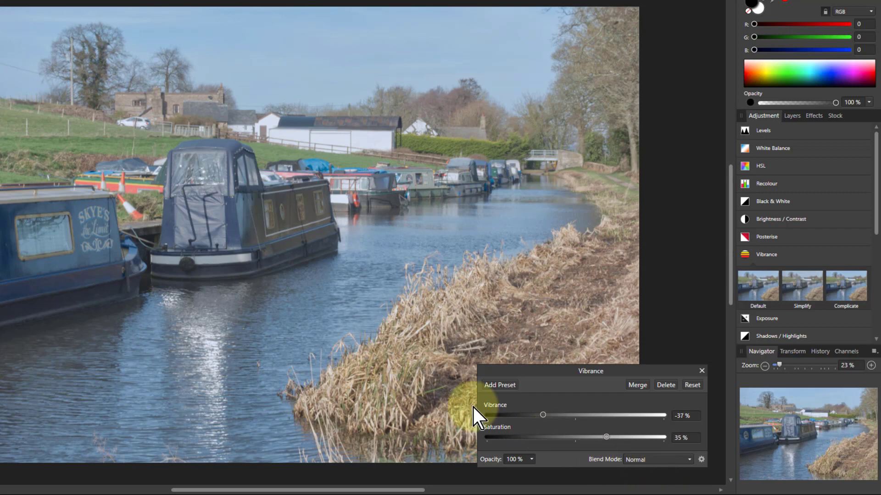
left_click_drag(607, 437, 620, 438)
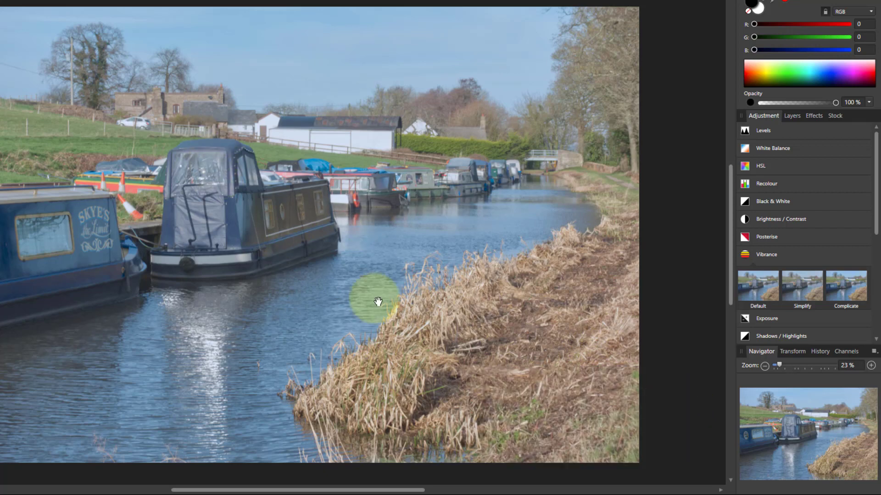
Step: Export the canal photo as a JPEG using the Best quality preset at quality 100
left_click(393, 324)
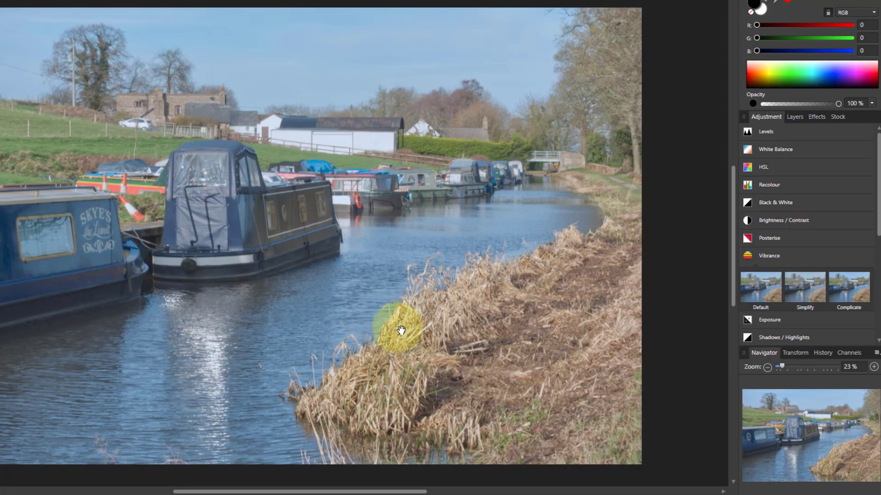
left_click(40, 11)
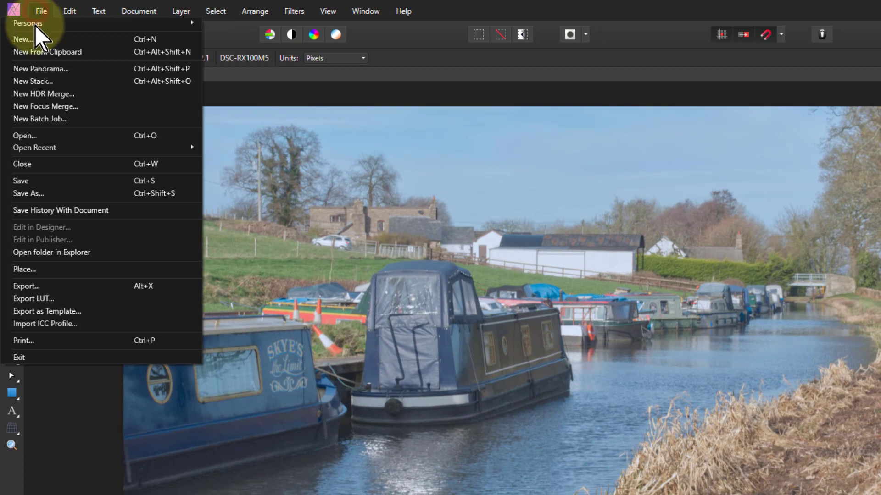
left_click(75, 288)
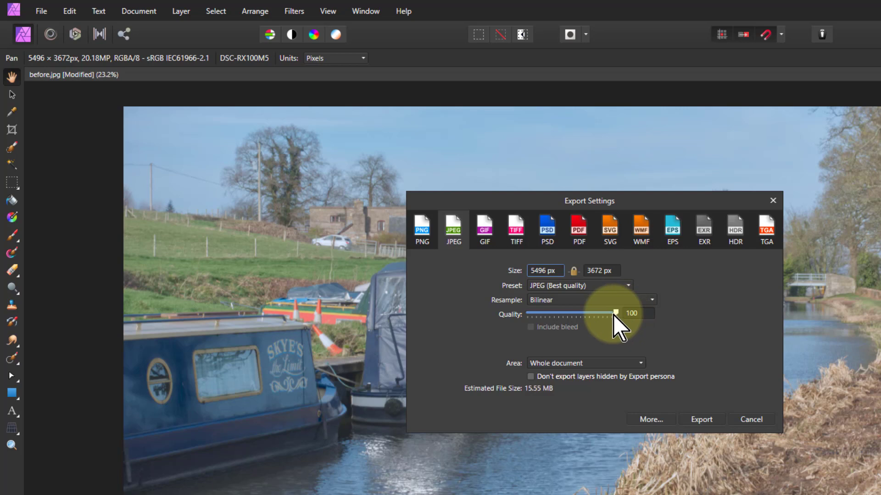
left_click_drag(615, 314, 598, 318)
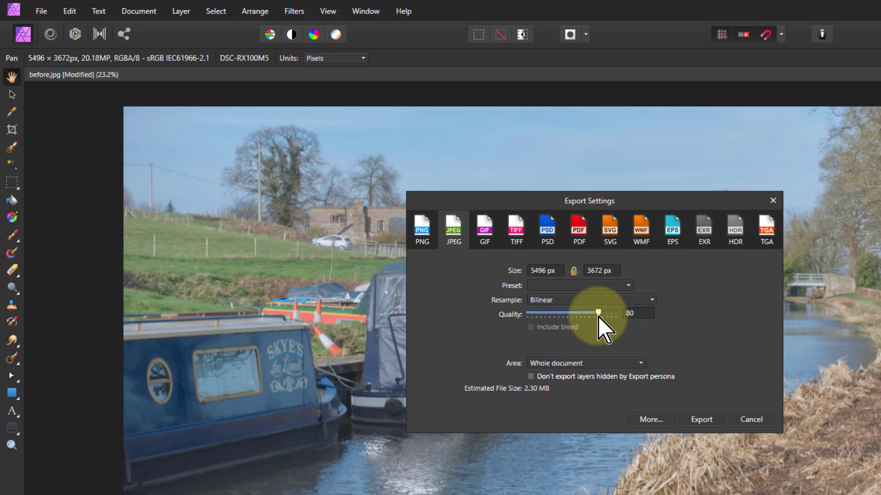
left_click_drag(598, 317, 617, 314)
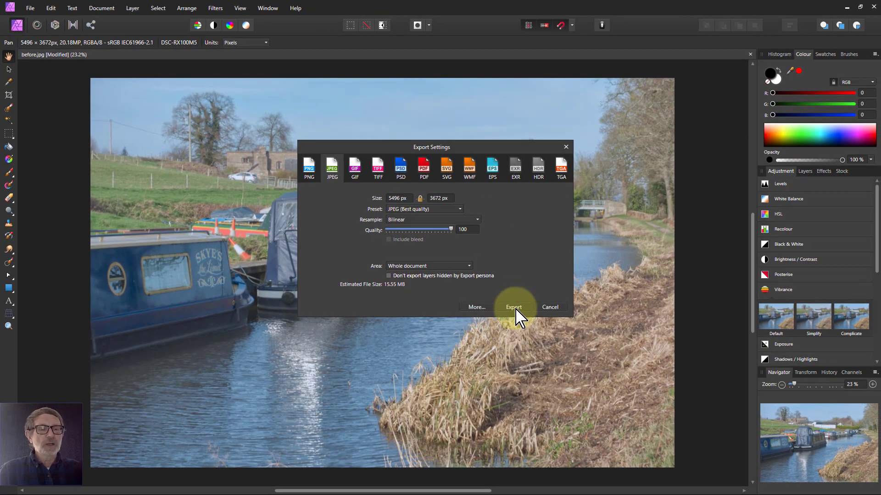
left_click(567, 146)
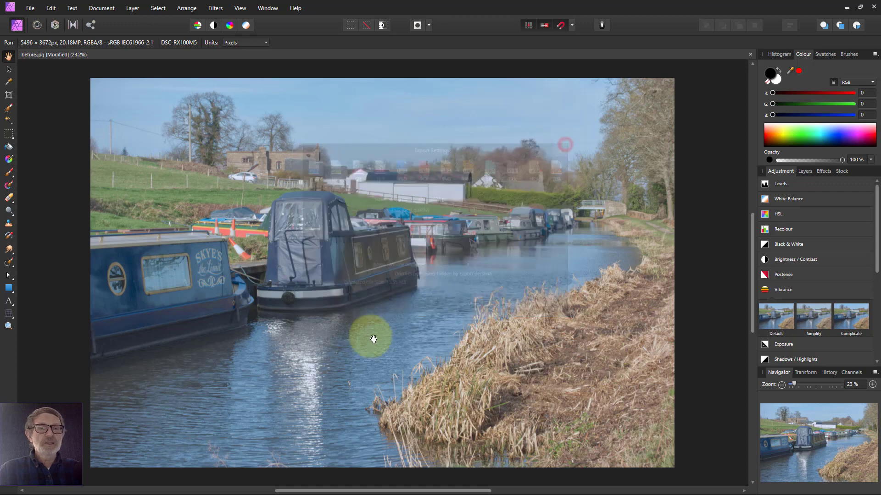